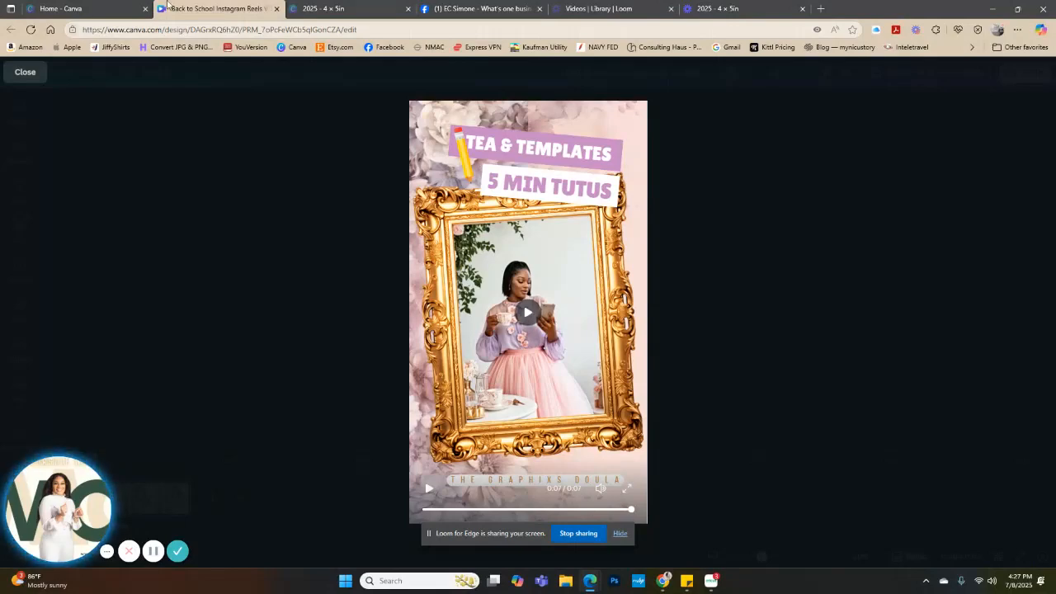
Switch to the 2025 4 × 5in design and select the faded portrait on page 2
left_click(318, 9)
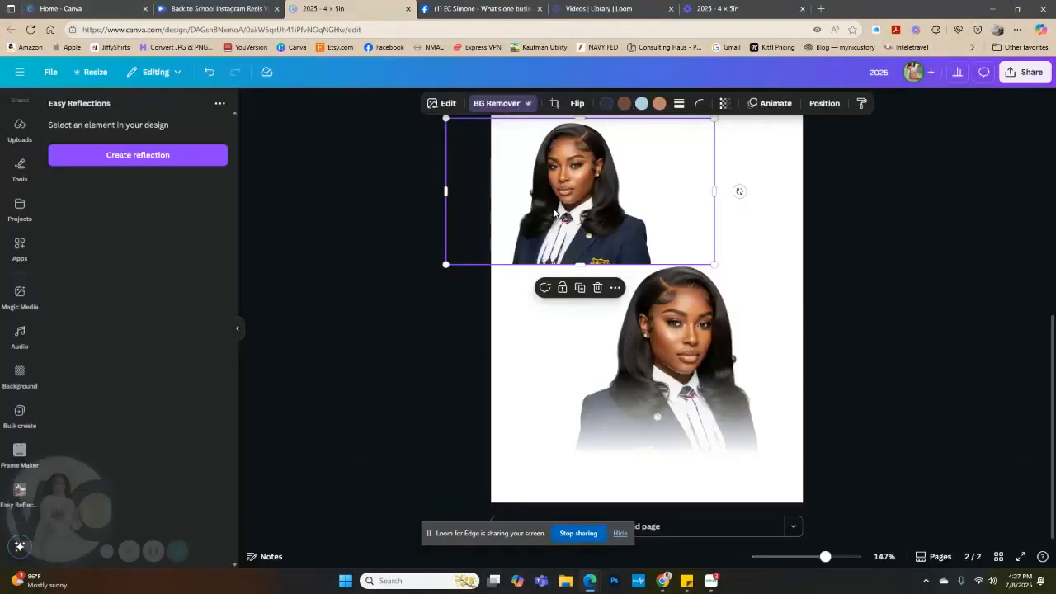
left_click(663, 328)
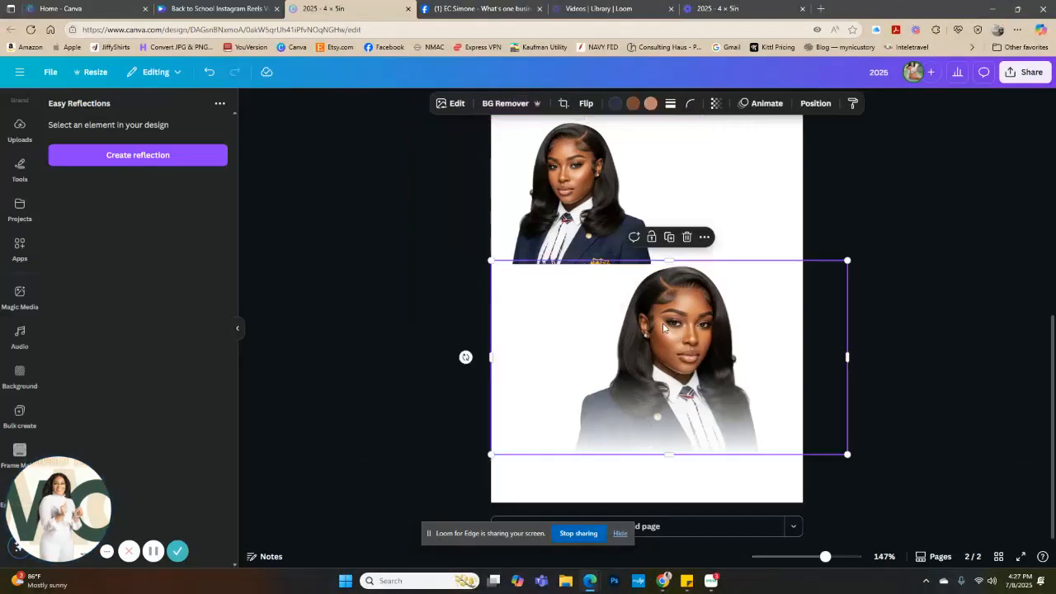
scroll(14, 154, "up", 2)
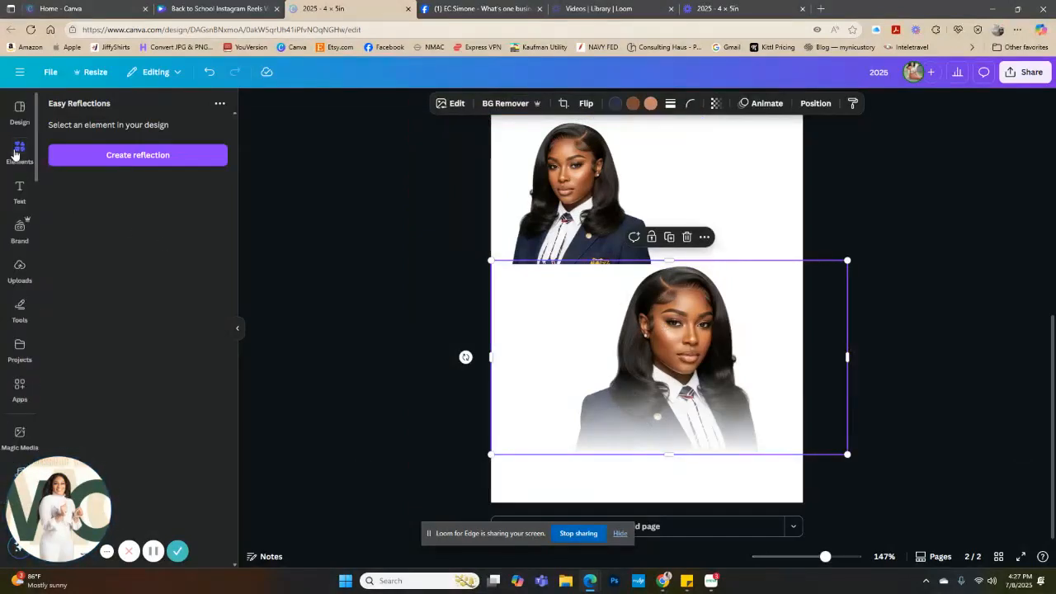
Try covering the portraits on page 2 with a rotated gray blur graphic from the BLUR element results
left_click(18, 150)
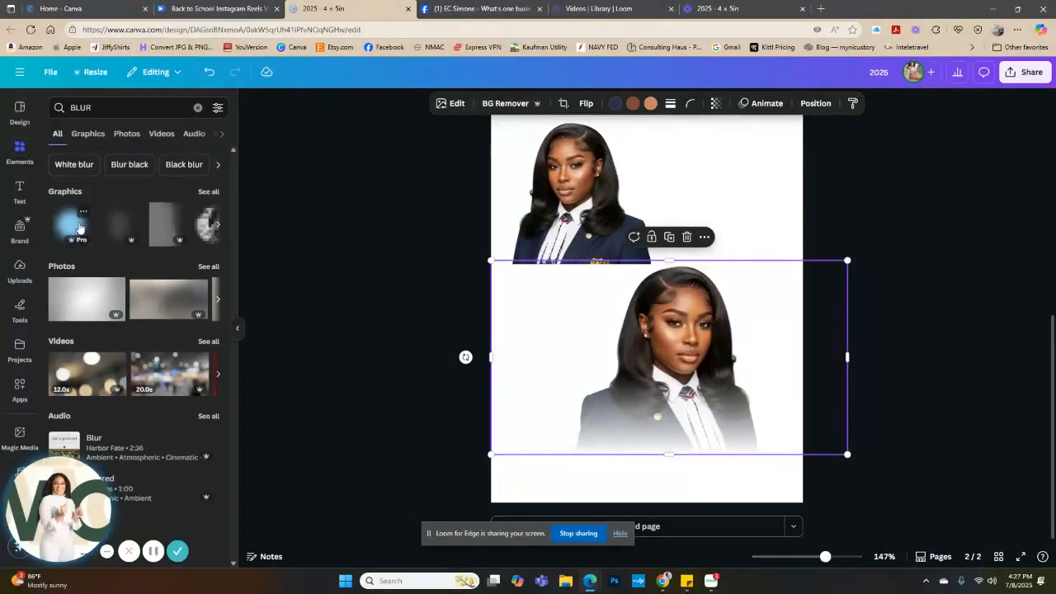
left_click(153, 230)
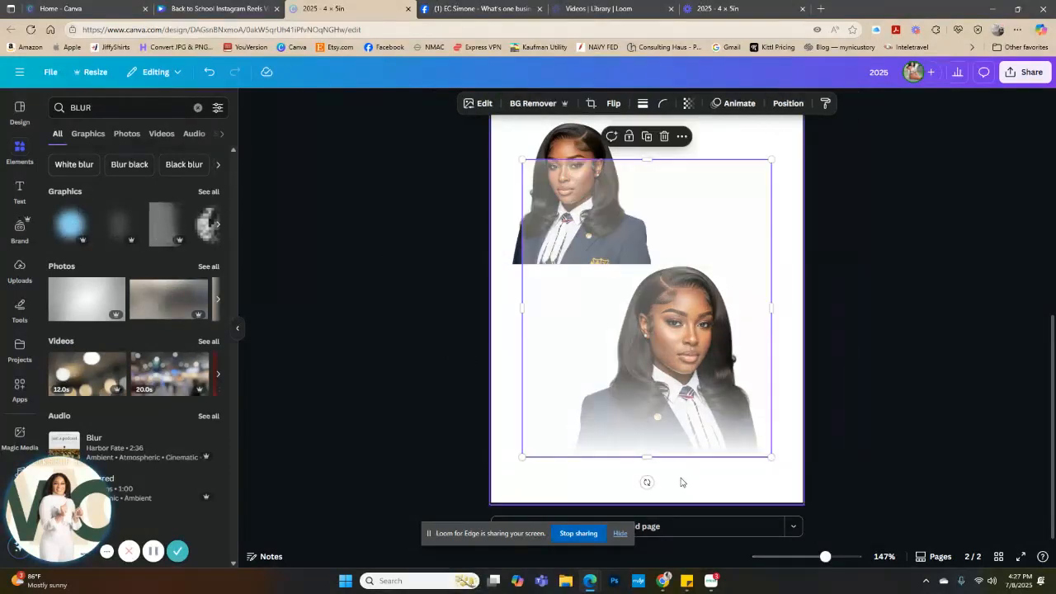
left_click_drag(647, 482, 409, 308)
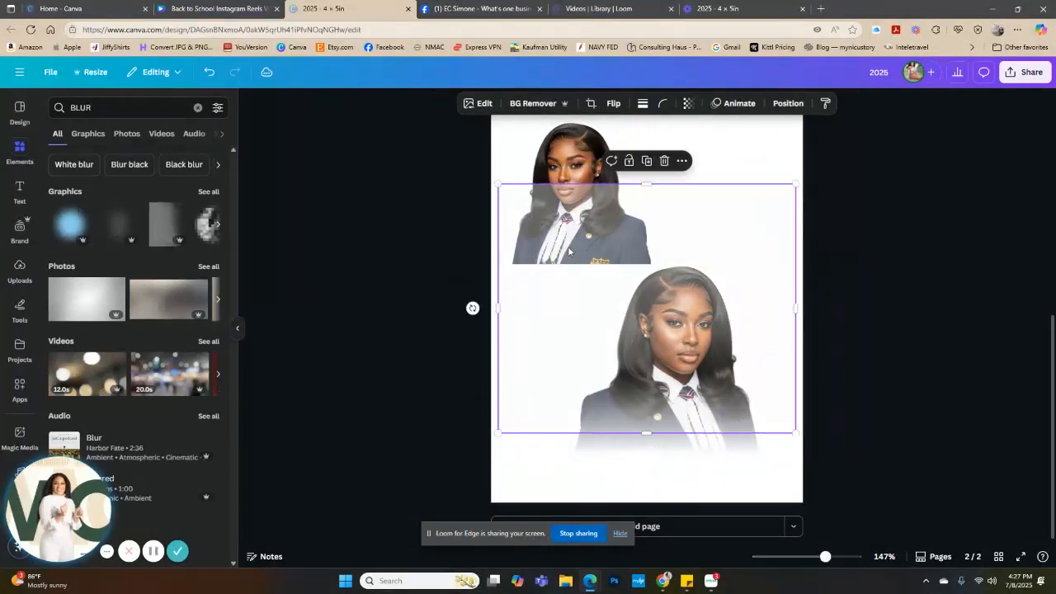
left_click_drag(568, 237, 550, 289)
left_click_drag(777, 486, 602, 338)
key("Delete")
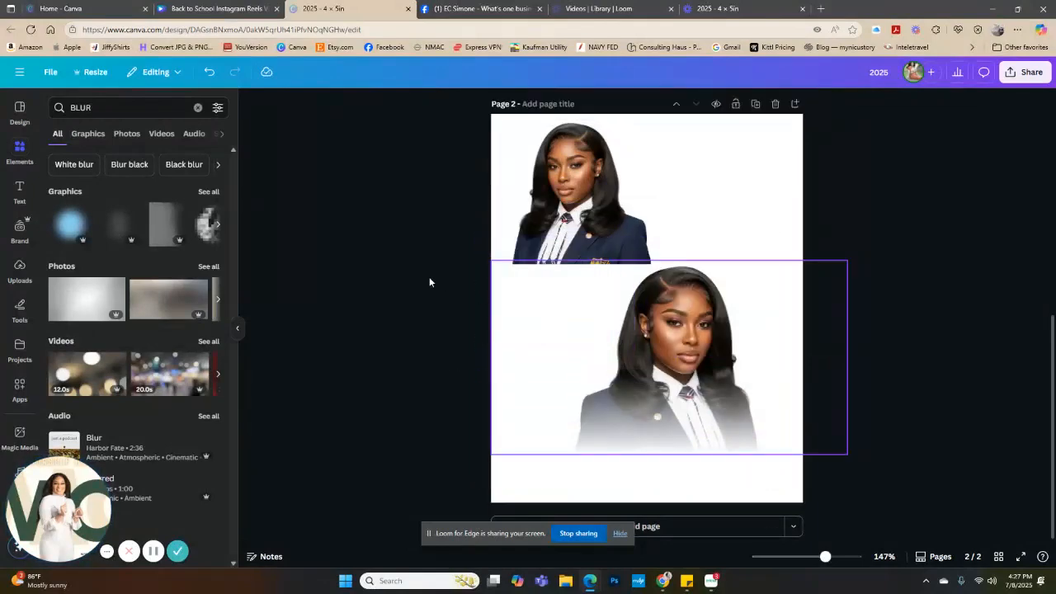
Try placing the round blue blur graphic over the lower part of the upper portrait
left_click(72, 221)
left_click_drag(698, 183, 610, 147)
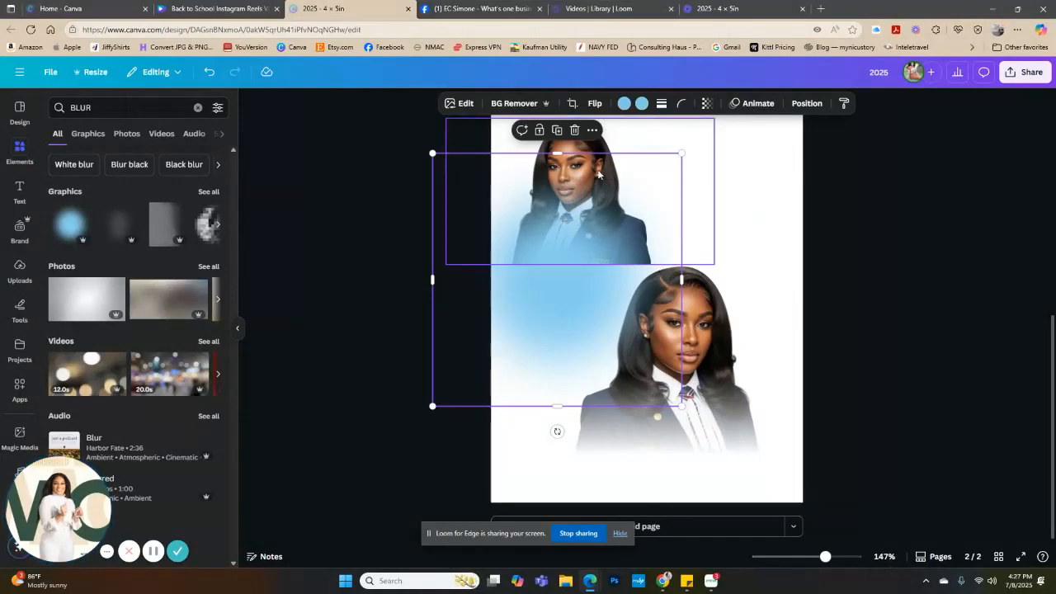
left_click_drag(549, 228, 571, 246)
key("Escape")
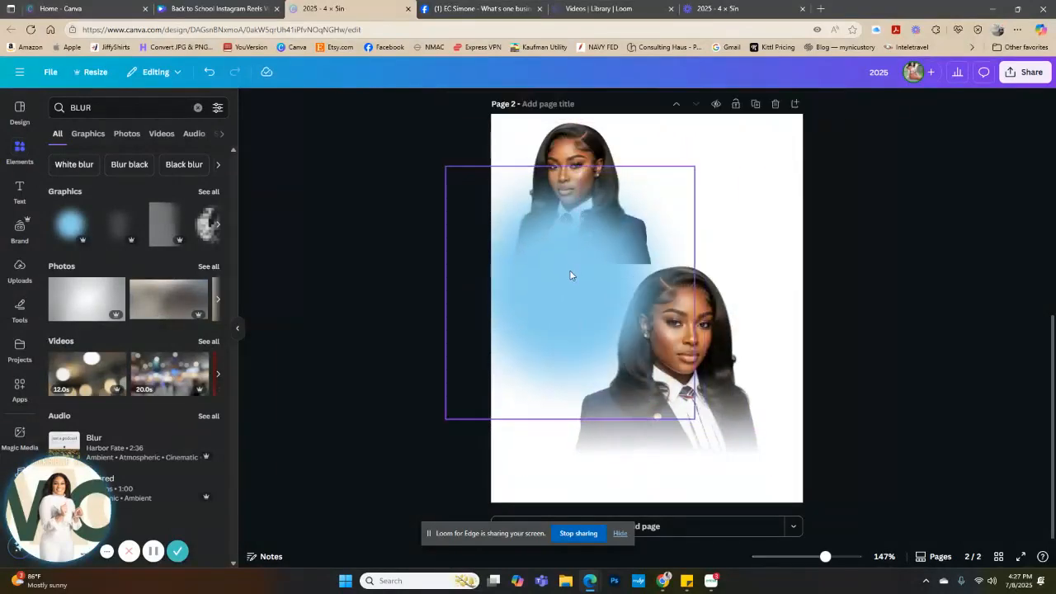
left_click(570, 275)
key("Delete")
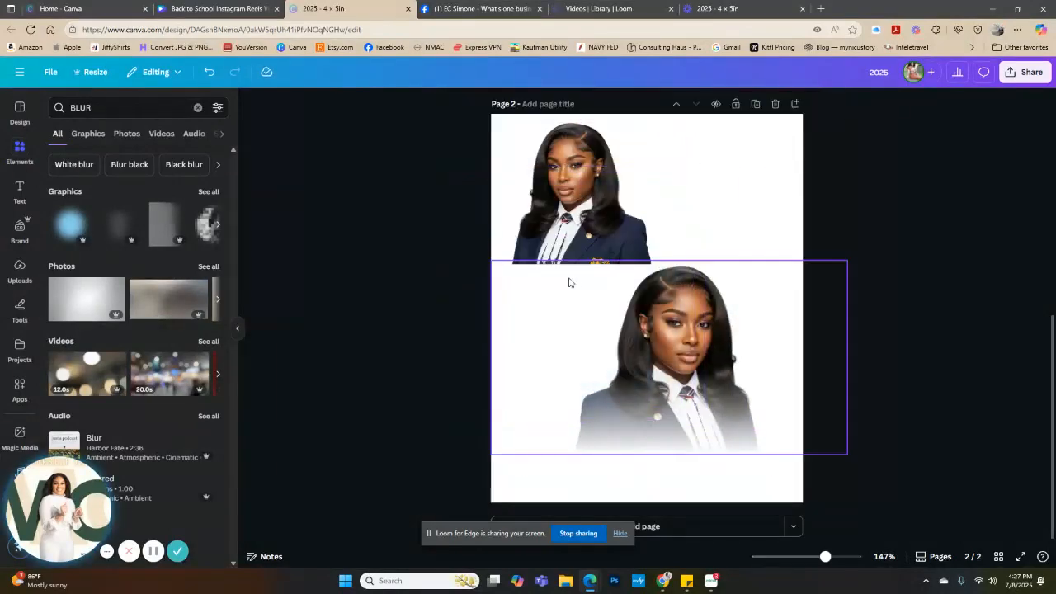
Clear page 2 by deleting both portraits
left_click(726, 372)
key("Delete")
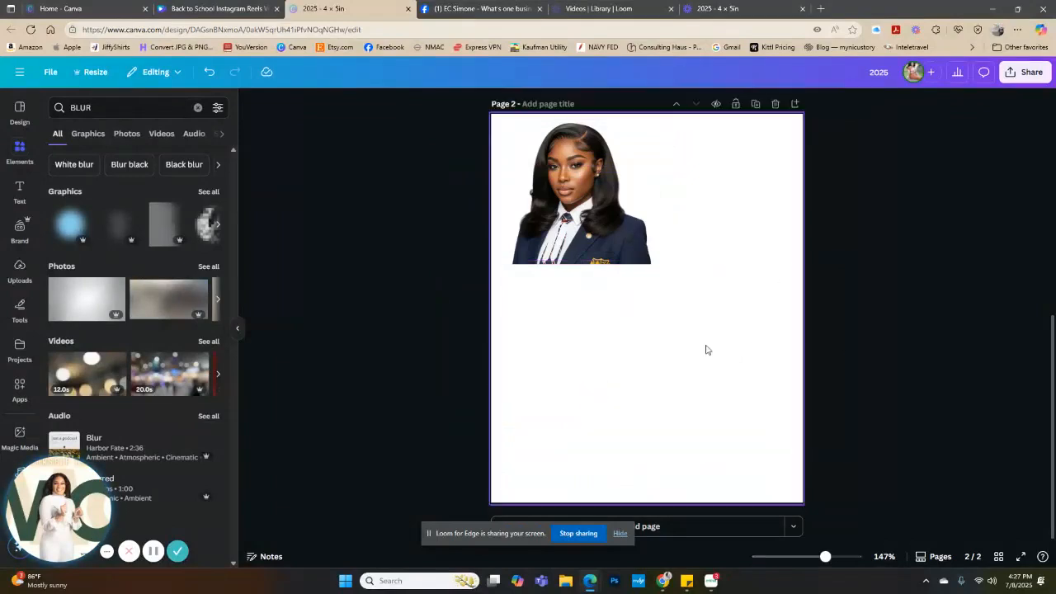
scroll(691, 276, "up", 5)
scroll(696, 394, "down", 5)
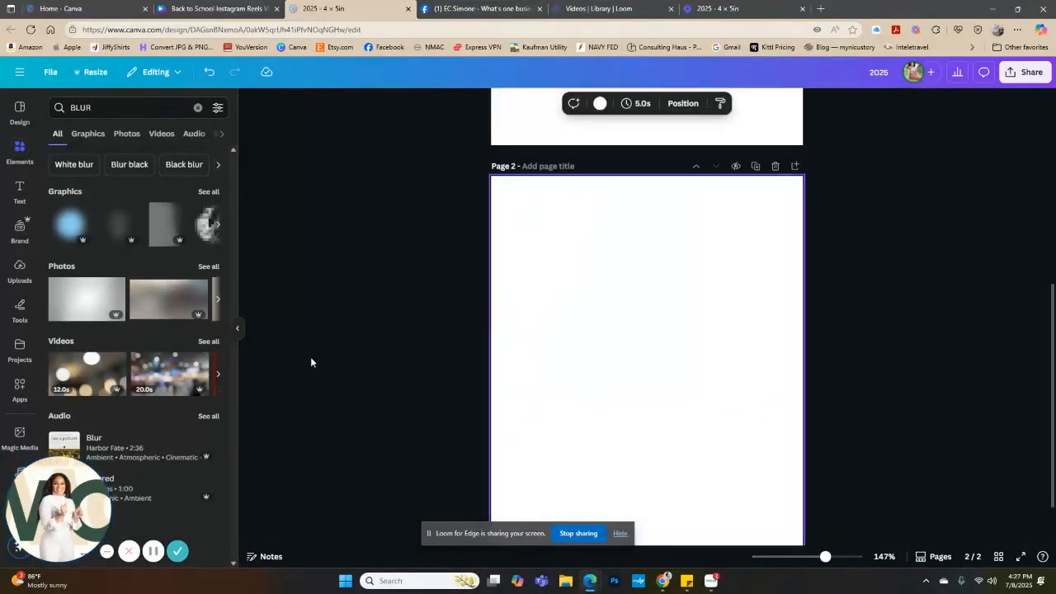
Add the uploaded dark-haired navy-blazer portrait to page 2, enlarge it across the page and remove its background
left_click(23, 274)
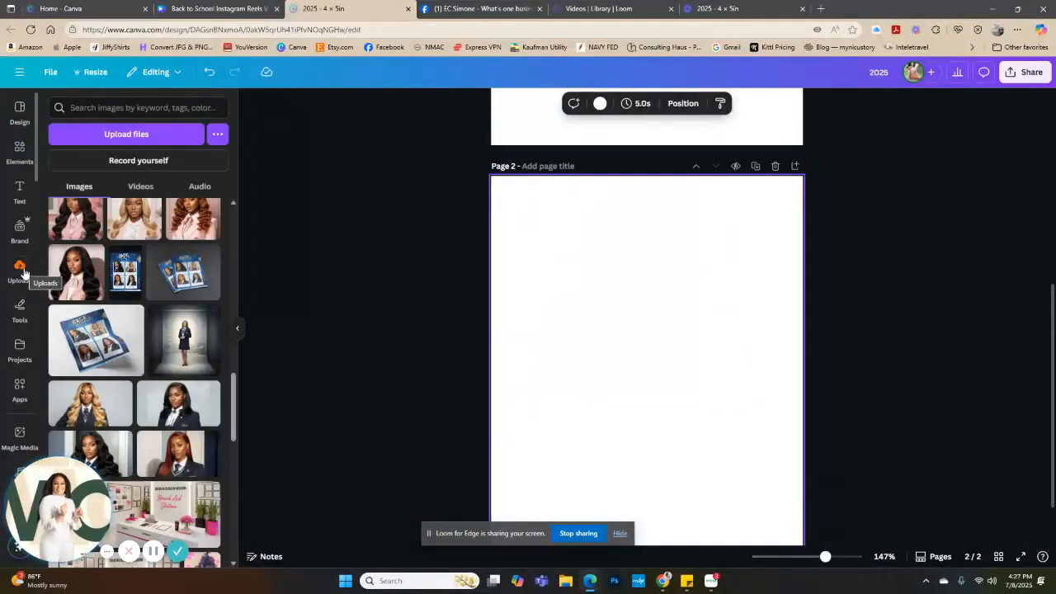
left_click(171, 408)
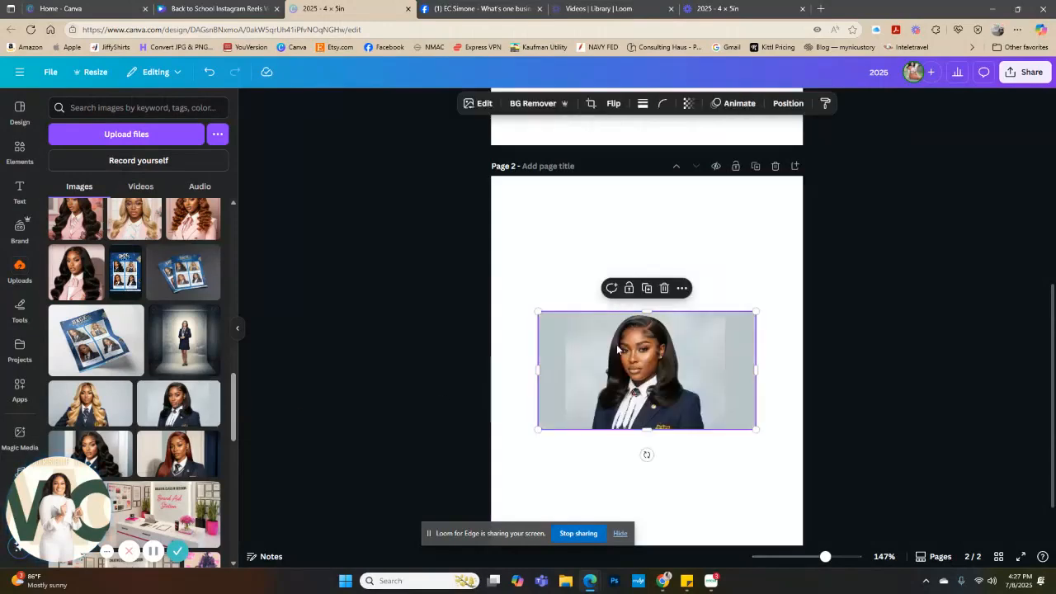
left_click_drag(538, 312, 401, 236)
left_click_drag(569, 328, 621, 334)
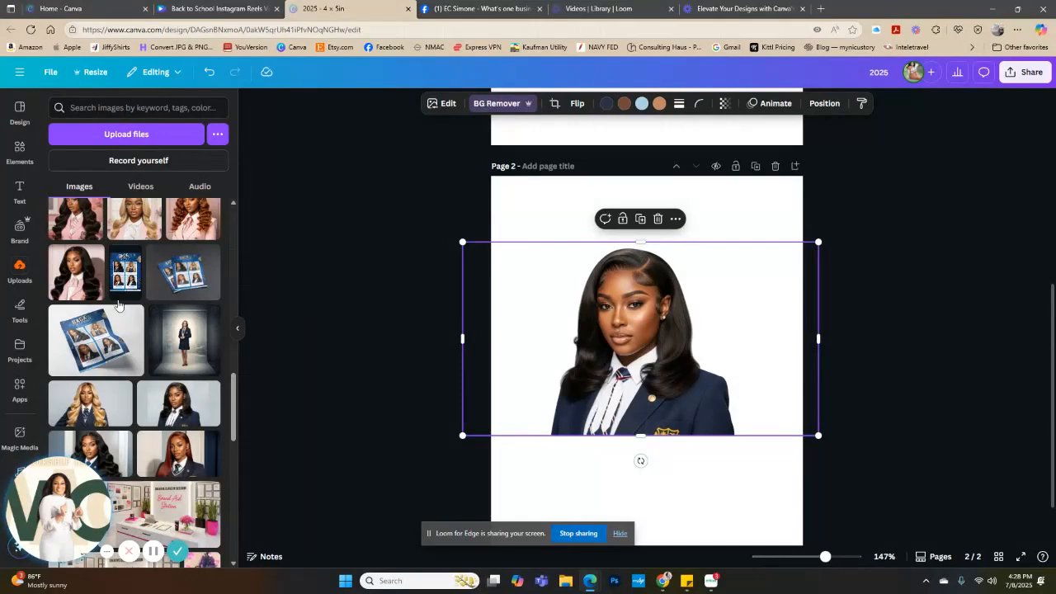
Search the apps for "easy re" and open Easy Reflections
left_click(18, 389)
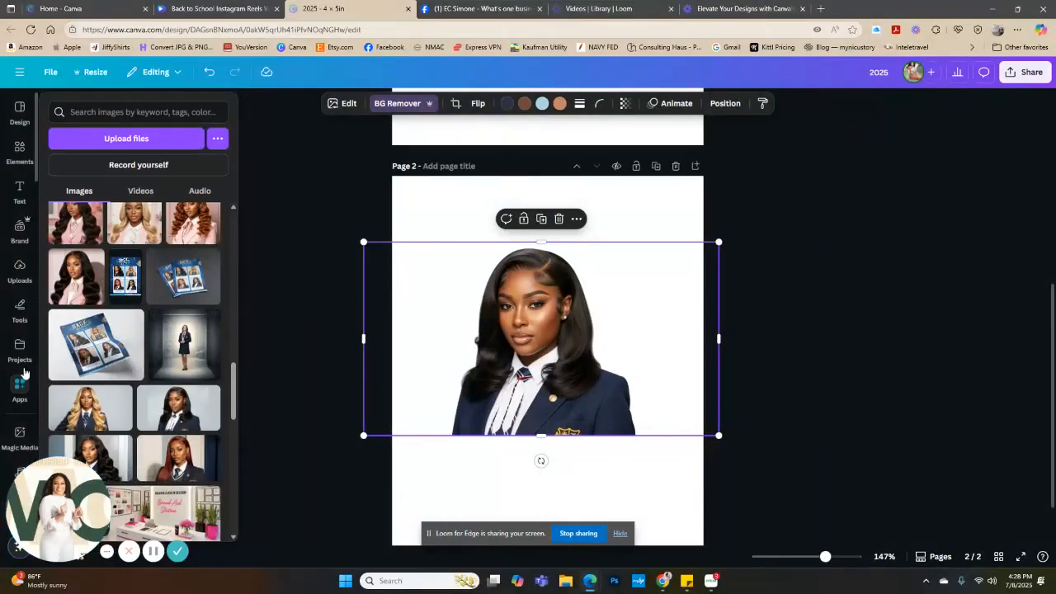
left_click(21, 368)
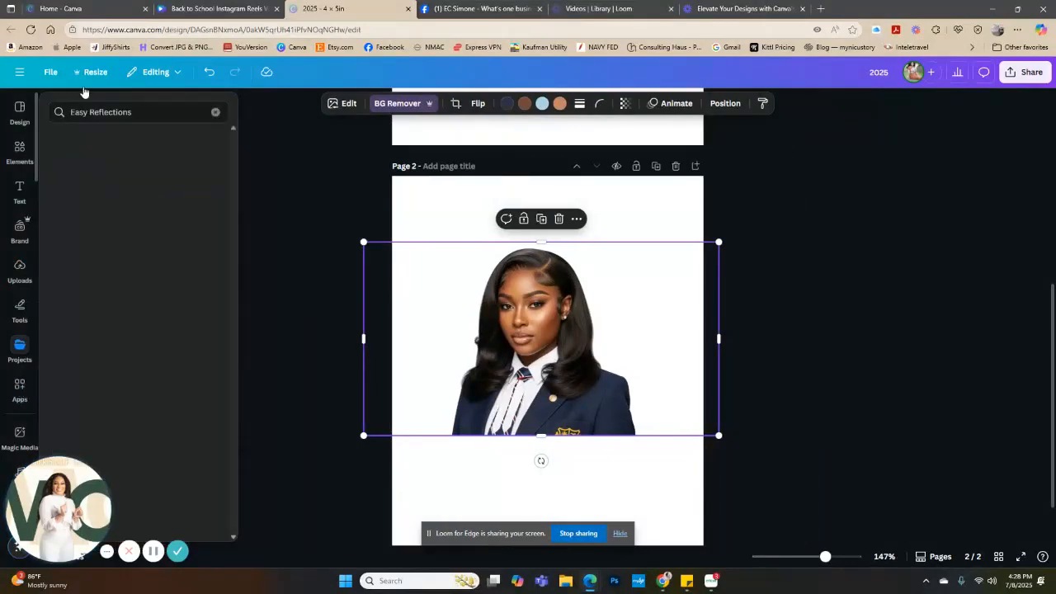
left_click(133, 112)
left_click_drag(133, 112, 59, 106)
key("BackSpace")
type("easy re")
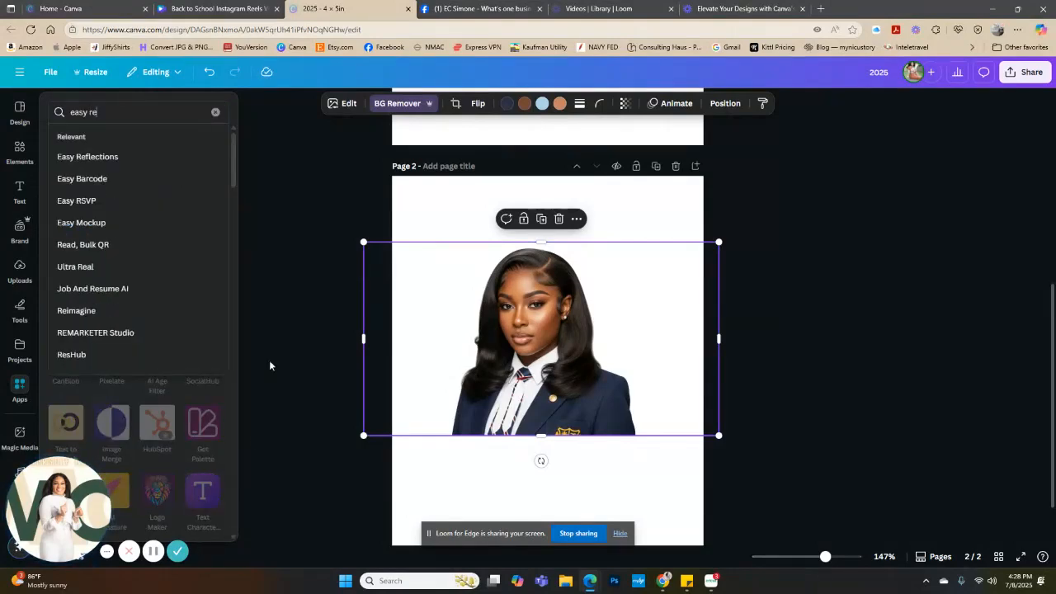
left_click(111, 158)
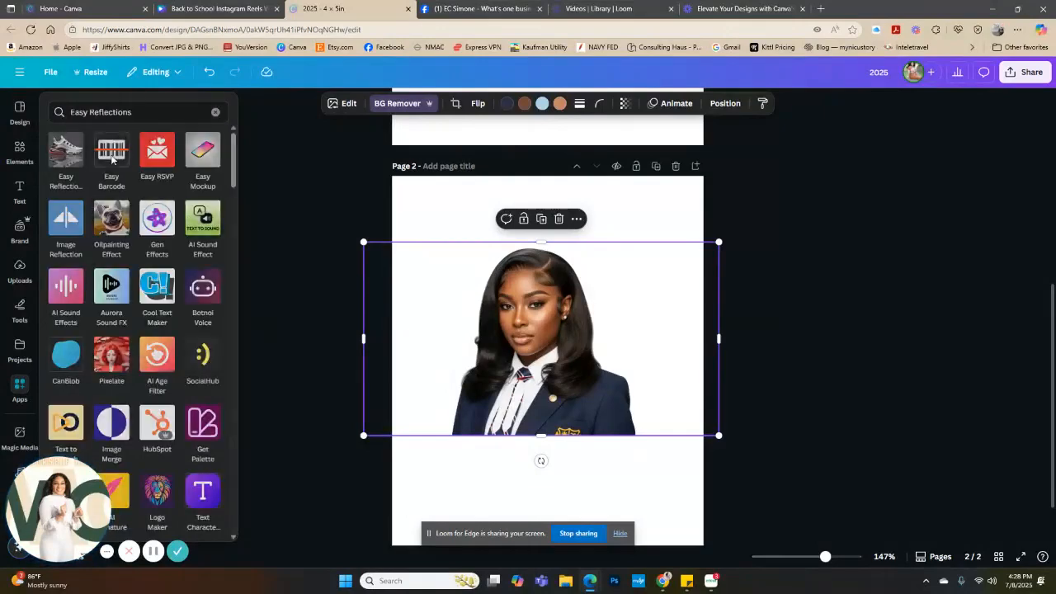
left_click(66, 150)
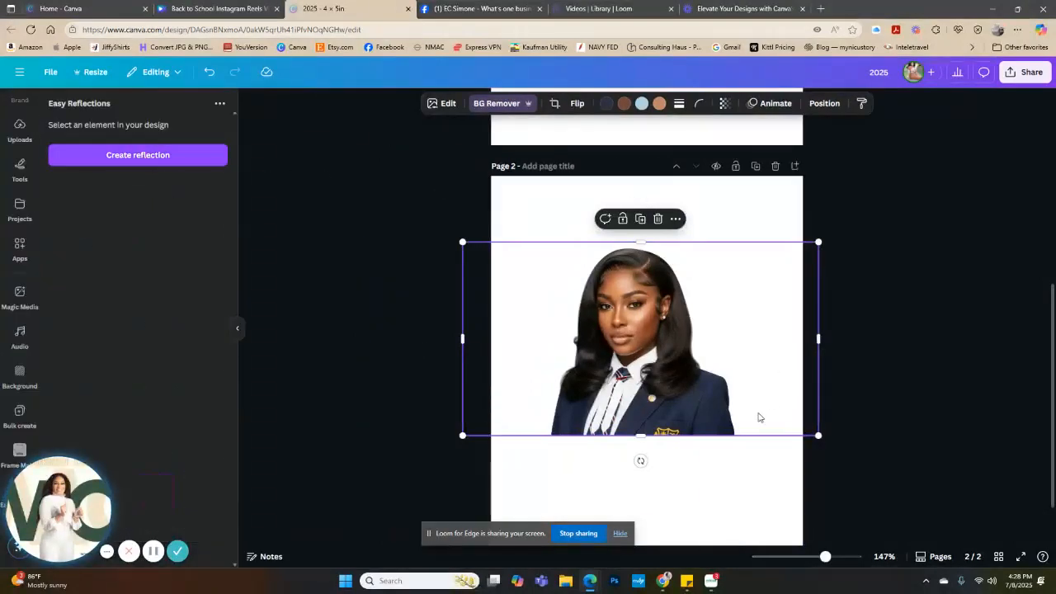
Create a reflection from the portrait on page 2 with Easy Reflections
left_click(542, 227)
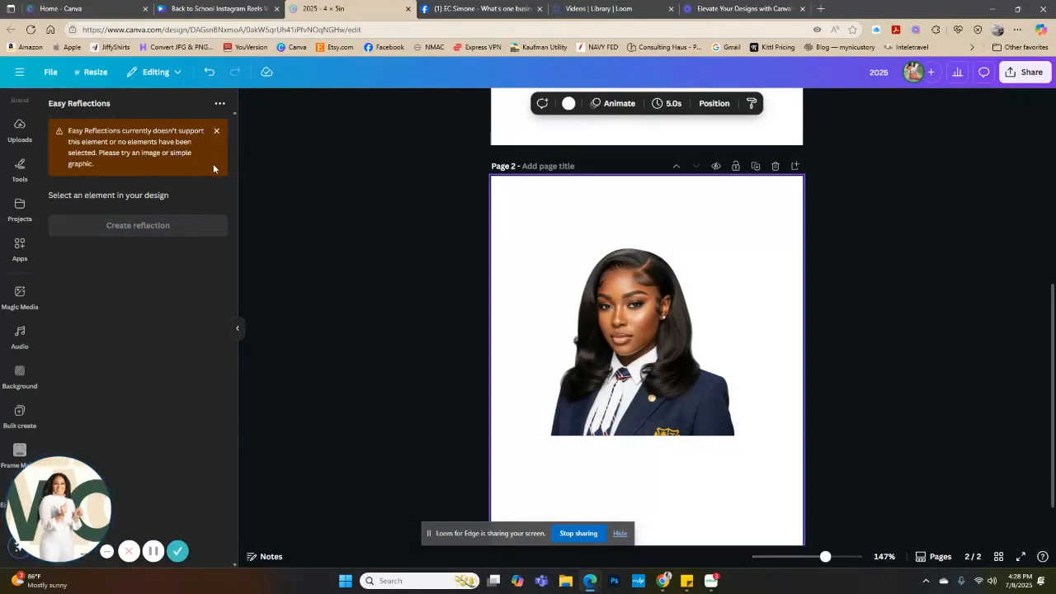
left_click(625, 353)
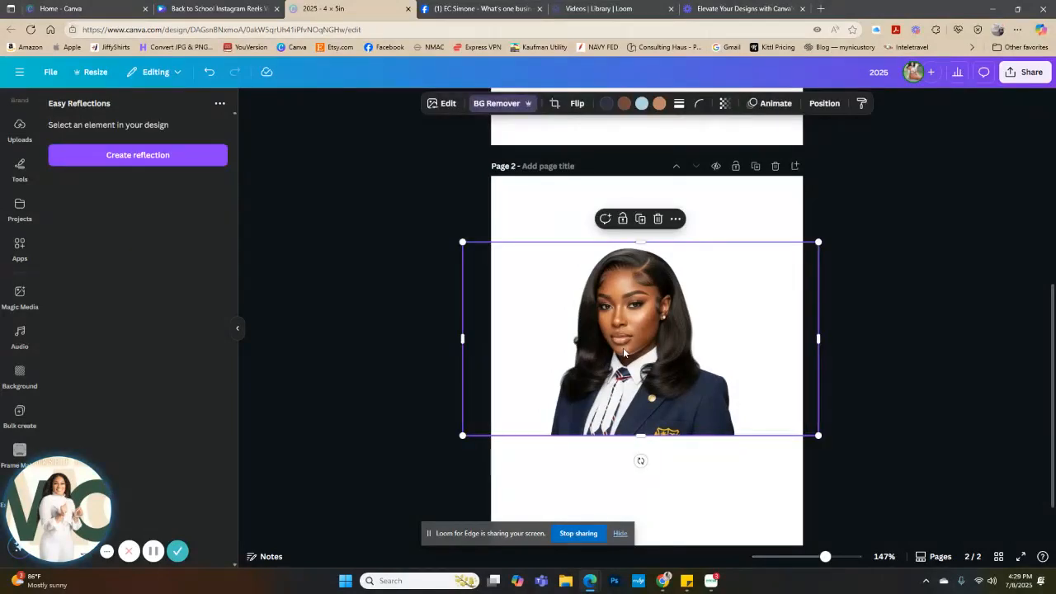
left_click(119, 161)
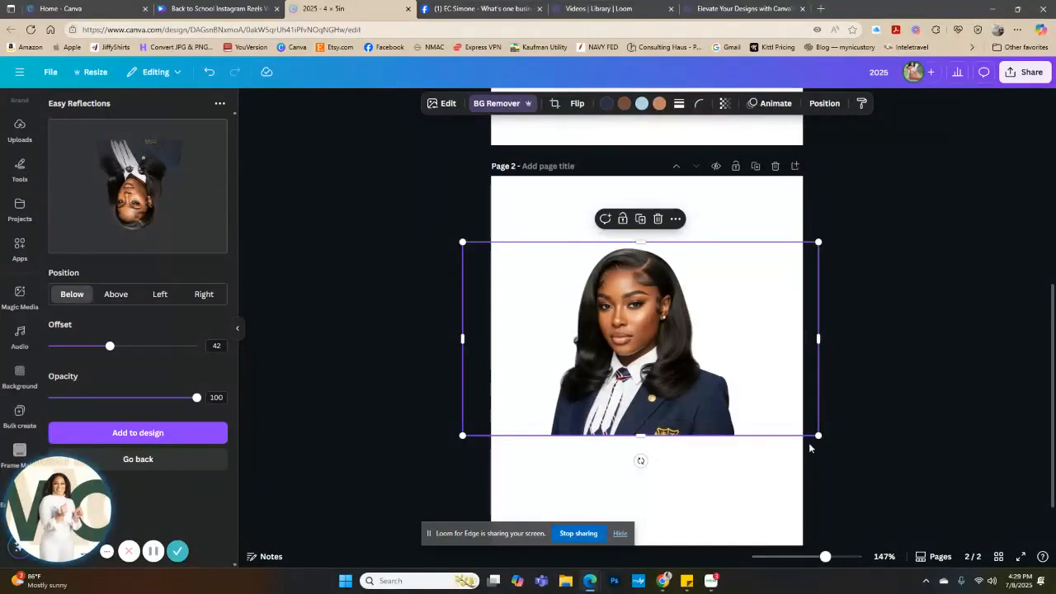
Preview the reflection in the Below, Above, Left and Right positions and settle on Above
left_click(113, 302)
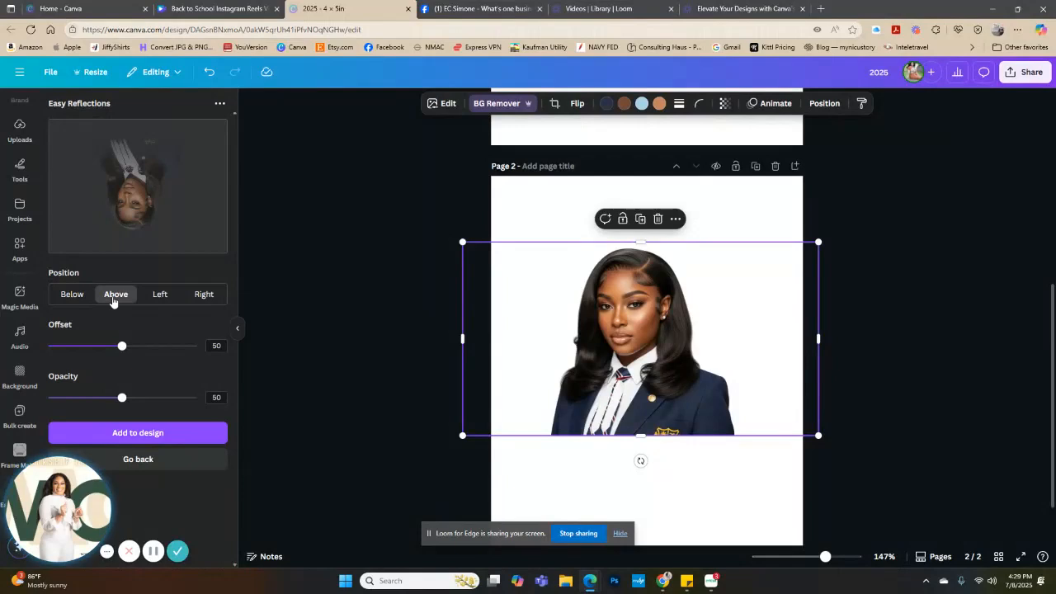
left_click(80, 301)
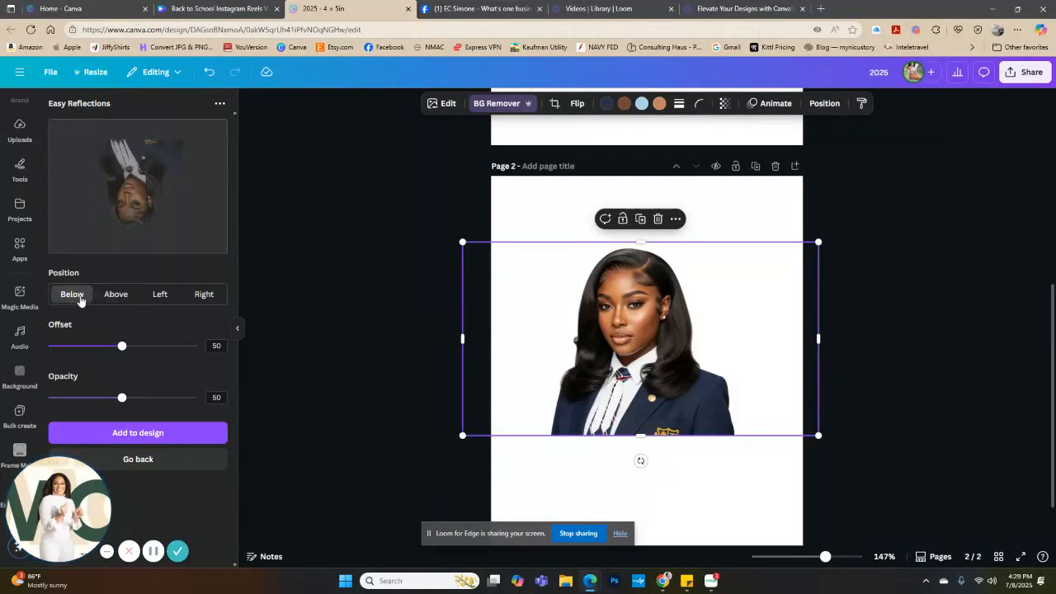
left_click(113, 301)
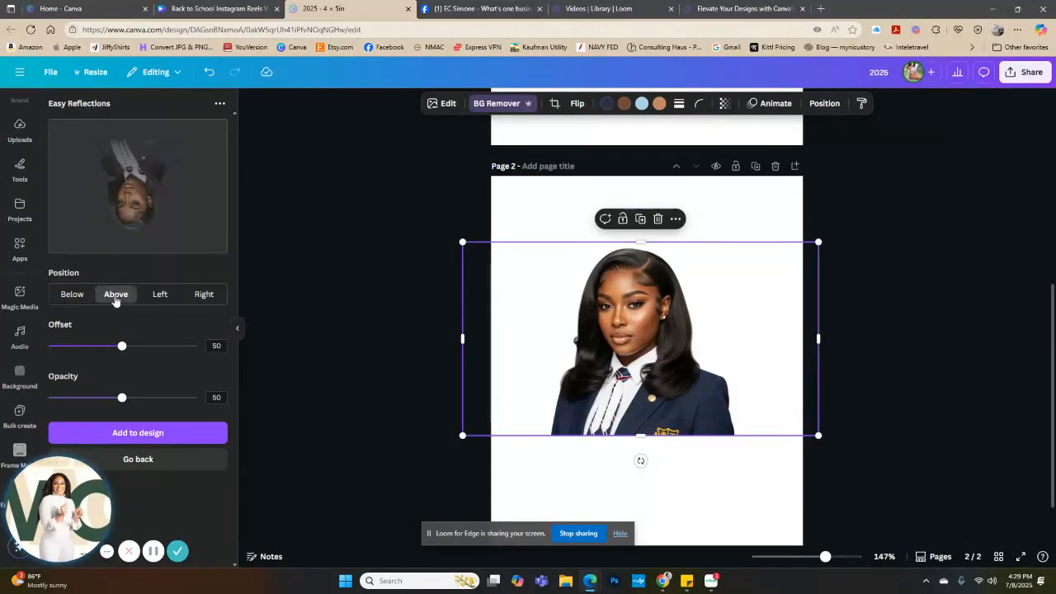
left_click(158, 299)
left_click(199, 297)
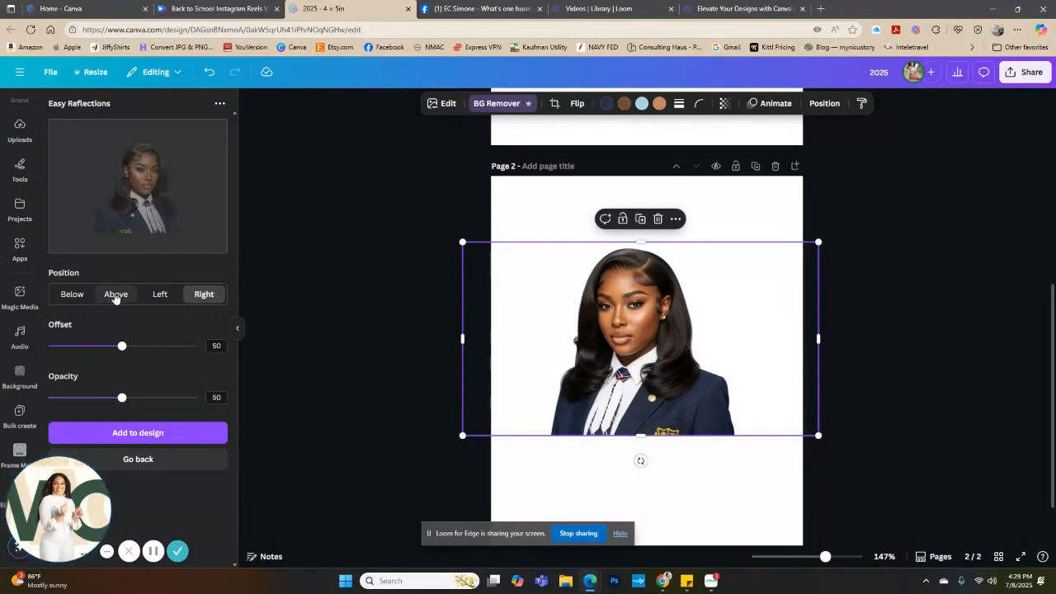
scroll(375, 219, "up", 5)
scroll(573, 259, "down", 5)
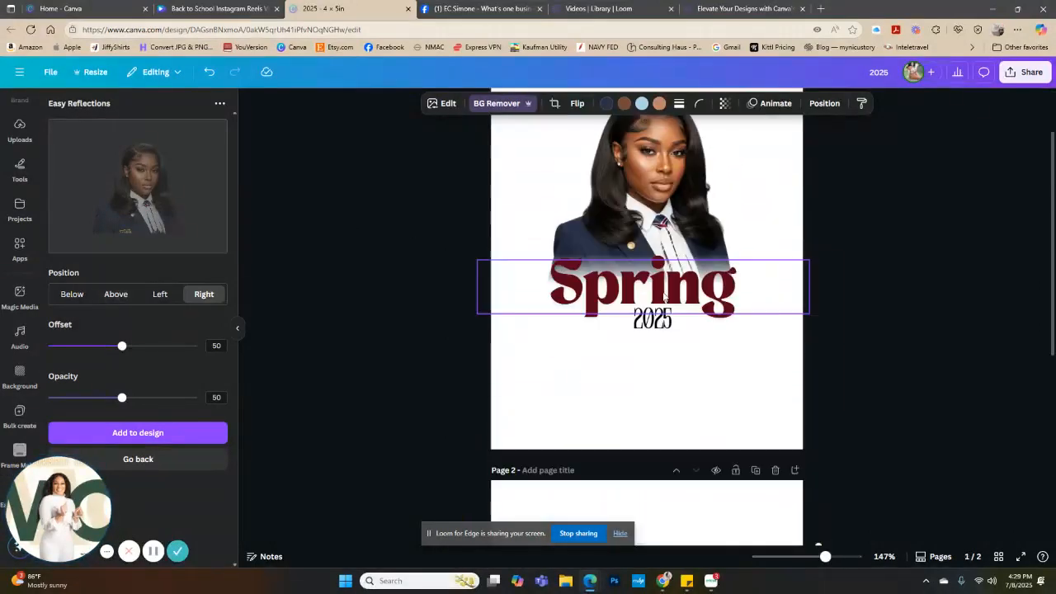
left_click(116, 296)
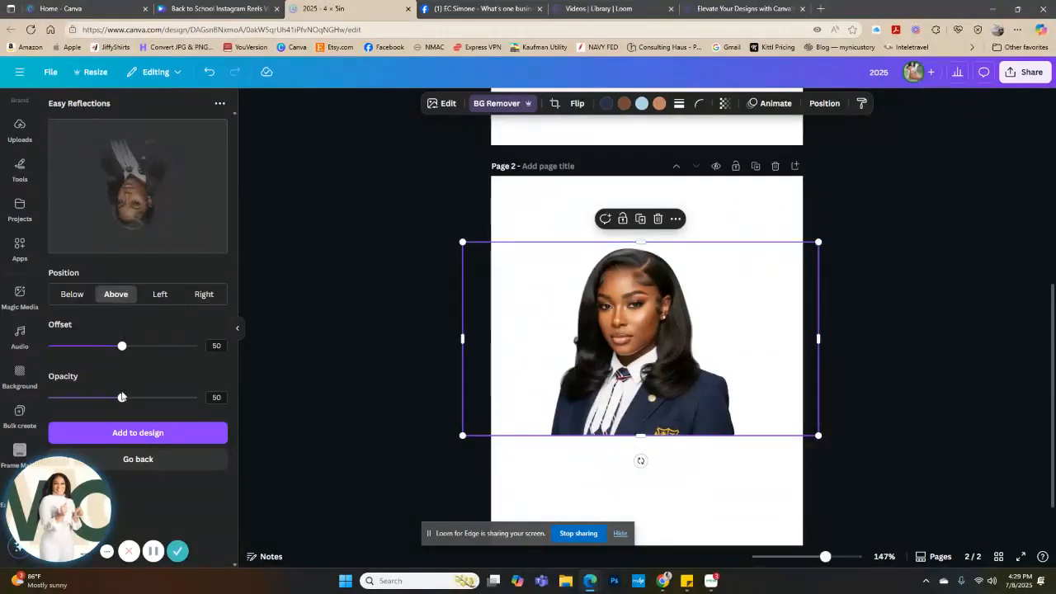
Set the reflection's opacity to 94 and its offset to 30
left_click_drag(121, 403, 188, 402)
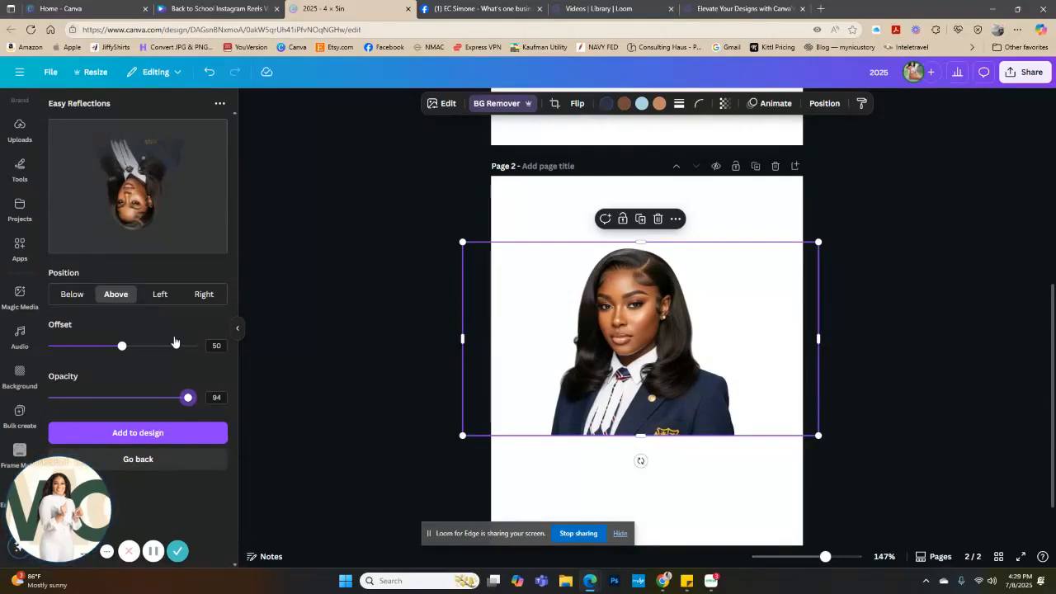
left_click_drag(123, 347, 215, 355)
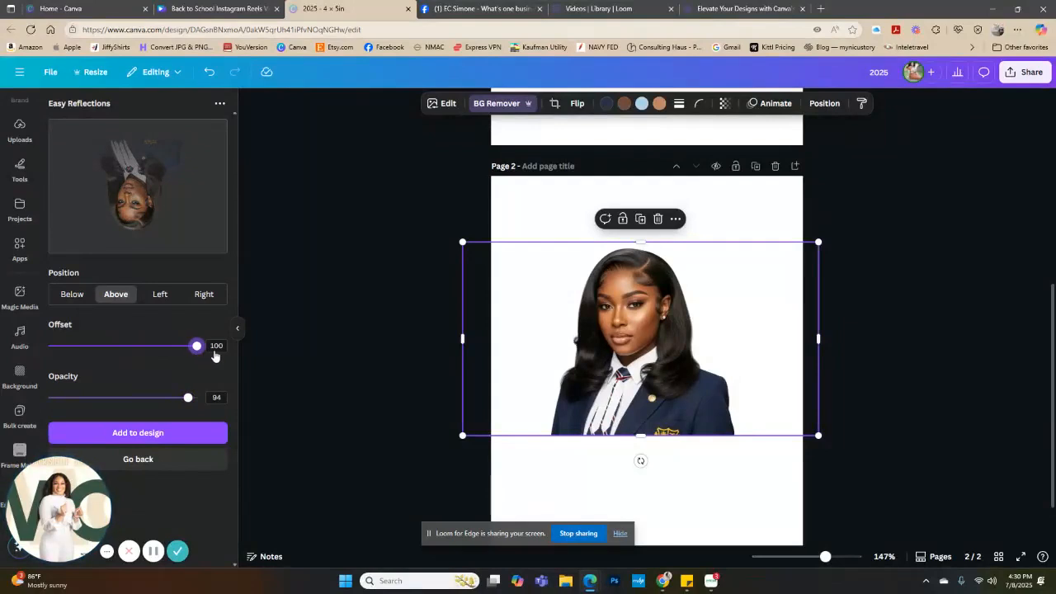
left_click_drag(214, 355, 93, 343)
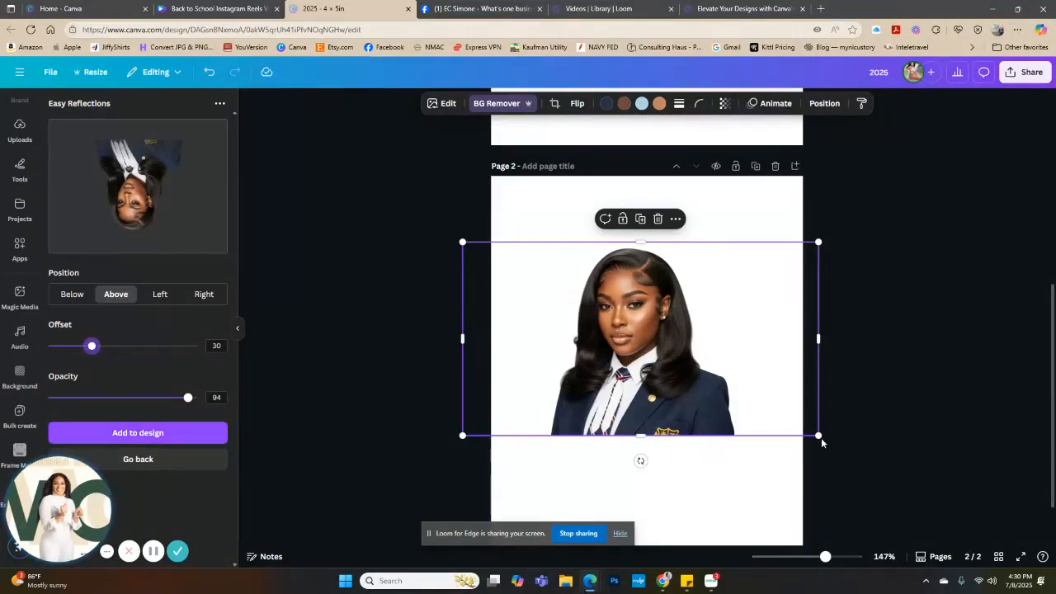
Shrink the original portrait into the upper-left area of page 2 and add the reflection to the design
left_click_drag(817, 435, 583, 275)
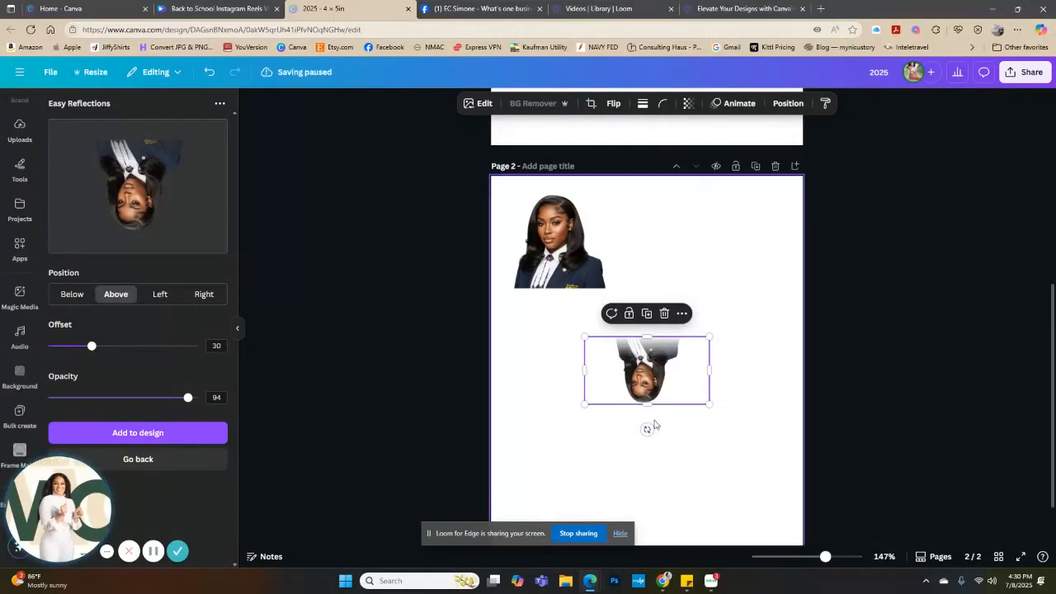
Rotate the added reflection so the woman is upright and flip it horizontally
left_click_drag(647, 429, 649, 352)
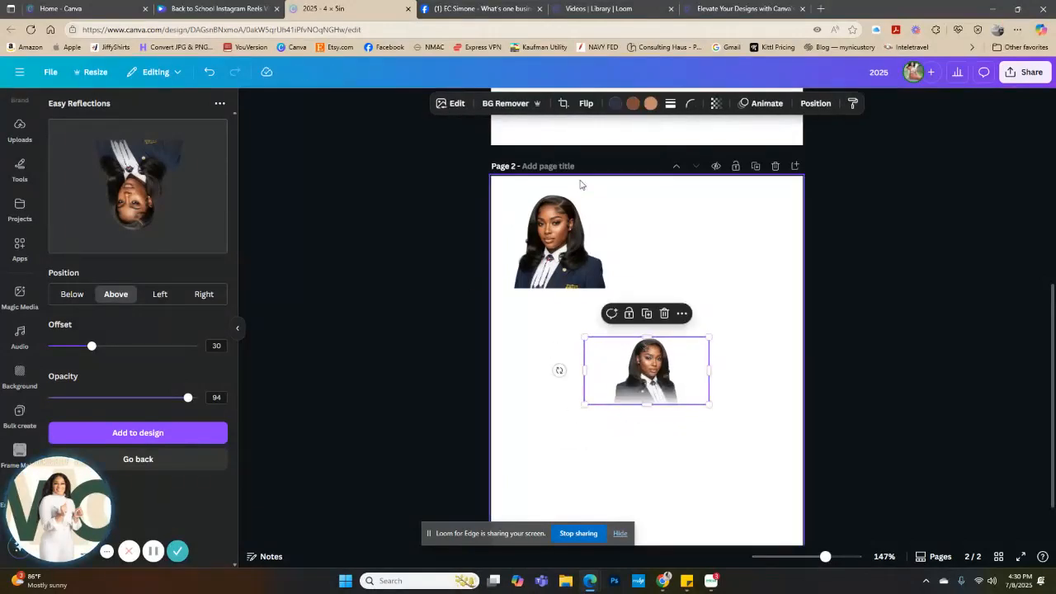
left_click(586, 104)
left_click(589, 133)
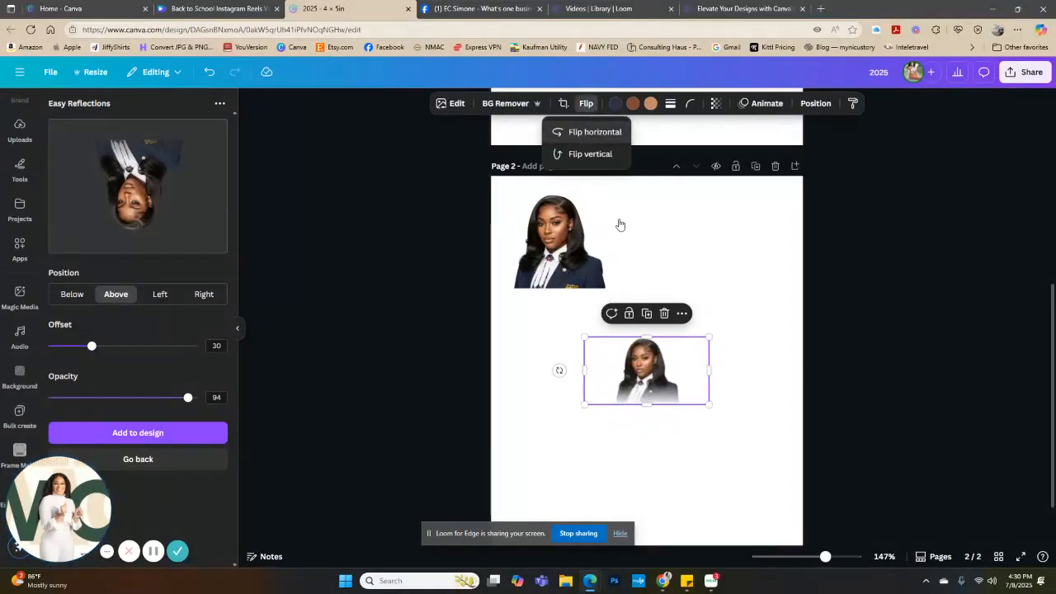
Enlarge the faded portrait to span the page width, place it below the small original and deselect it
left_click_drag(709, 404, 733, 446)
left_click_drag(943, 532, 955, 537)
left_click_drag(781, 475, 660, 419)
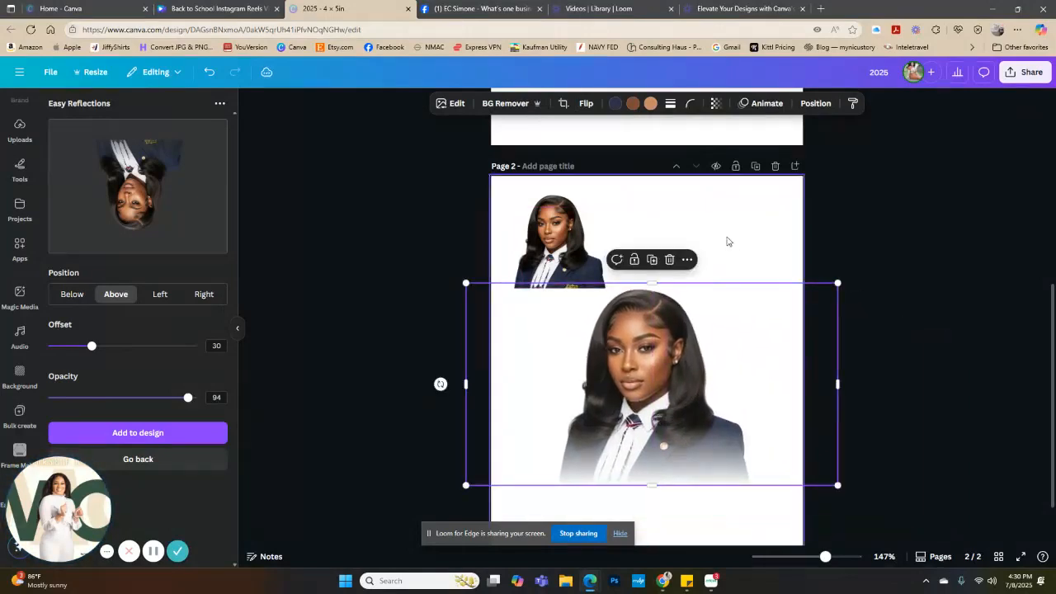
left_click(727, 241)
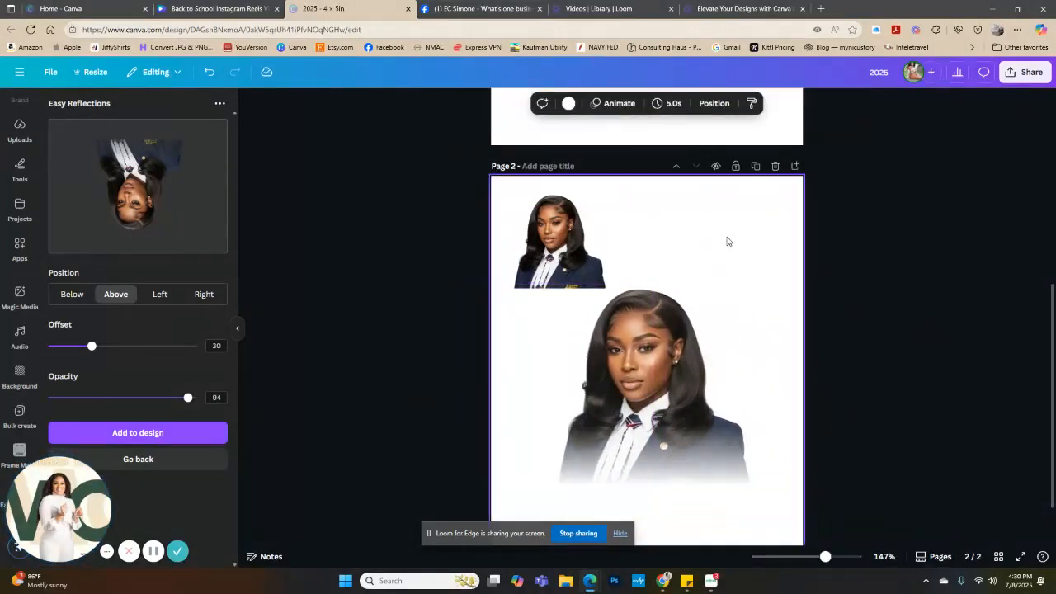